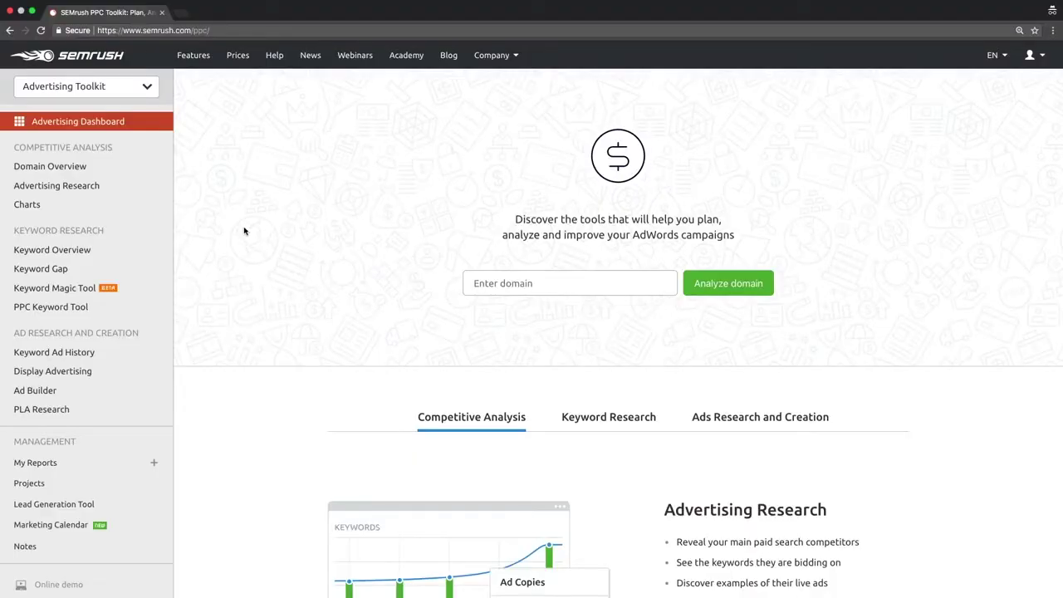
Search 'pizza' in Keyword Overview to see its 2.7M volume and $3.79 CPC.
{"action": "left_click", "coordinate": [92, 257]}
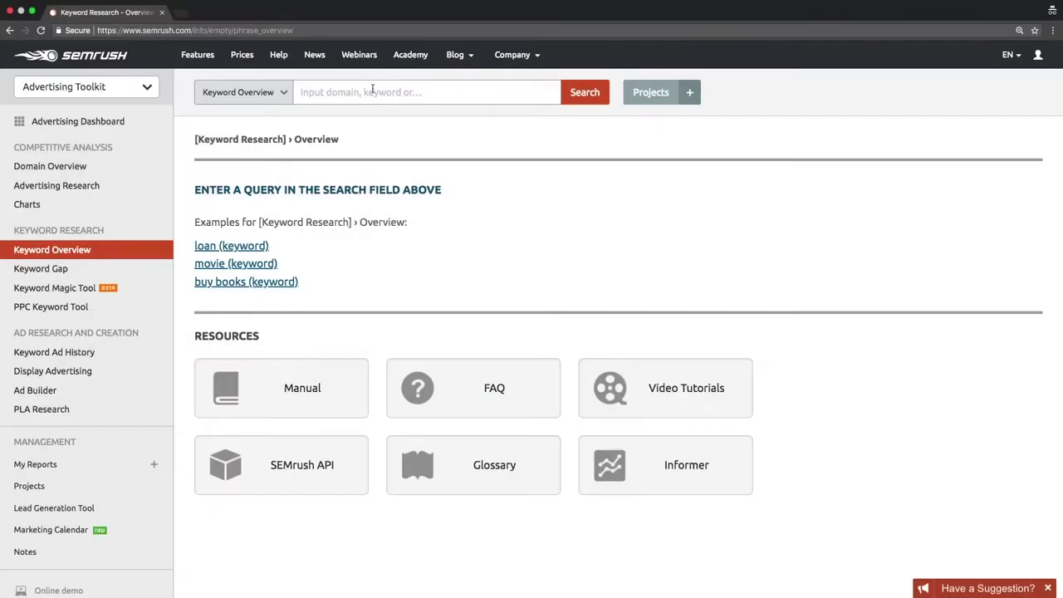
{"action": "left_click", "coordinate": [372, 91]}
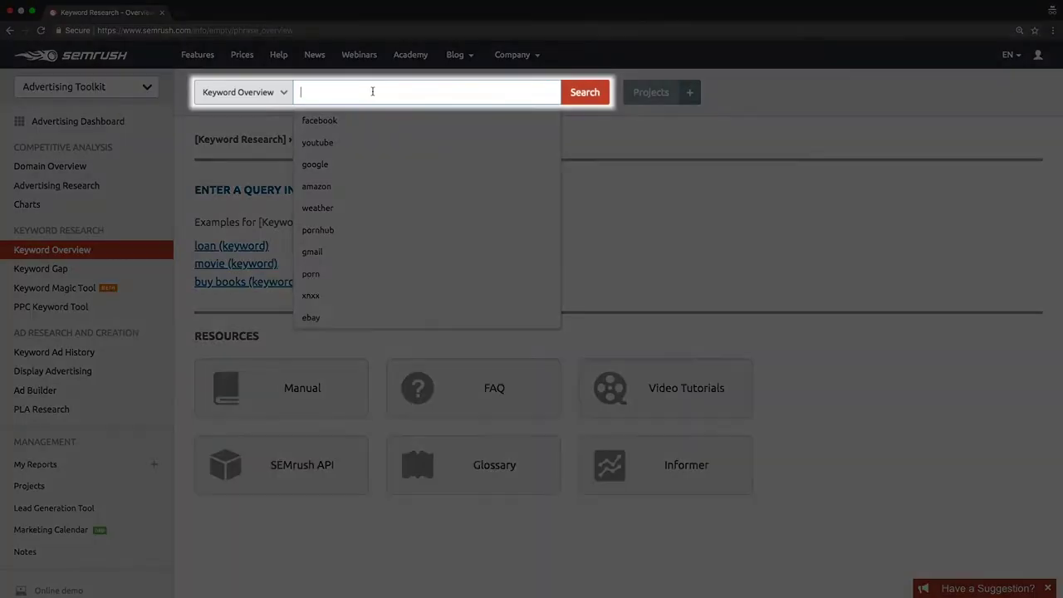
{"action": "type", "text": "pizza"}
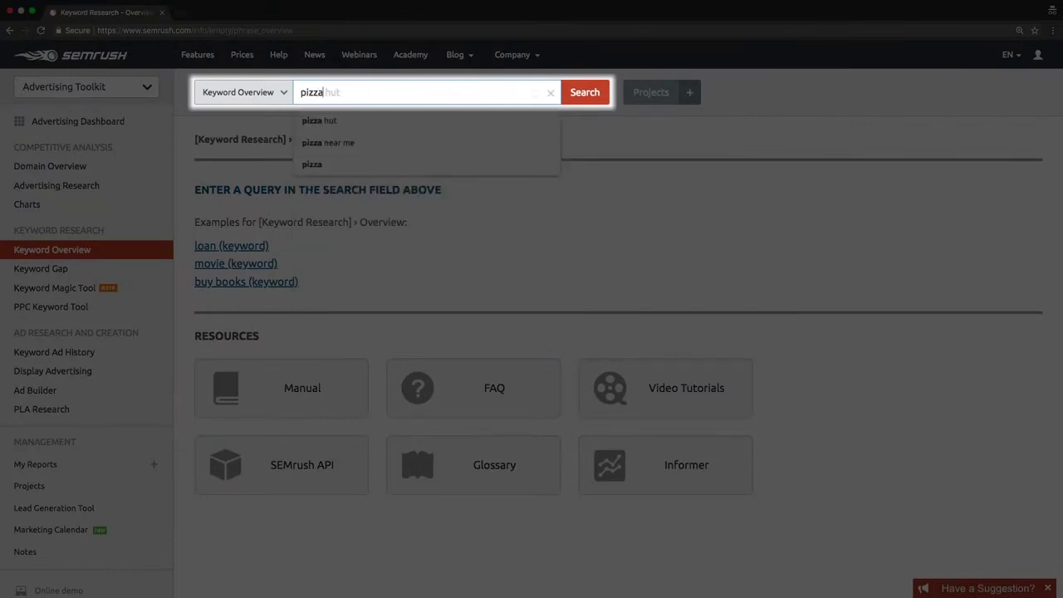
{"action": "left_click", "coordinate": [584, 93]}
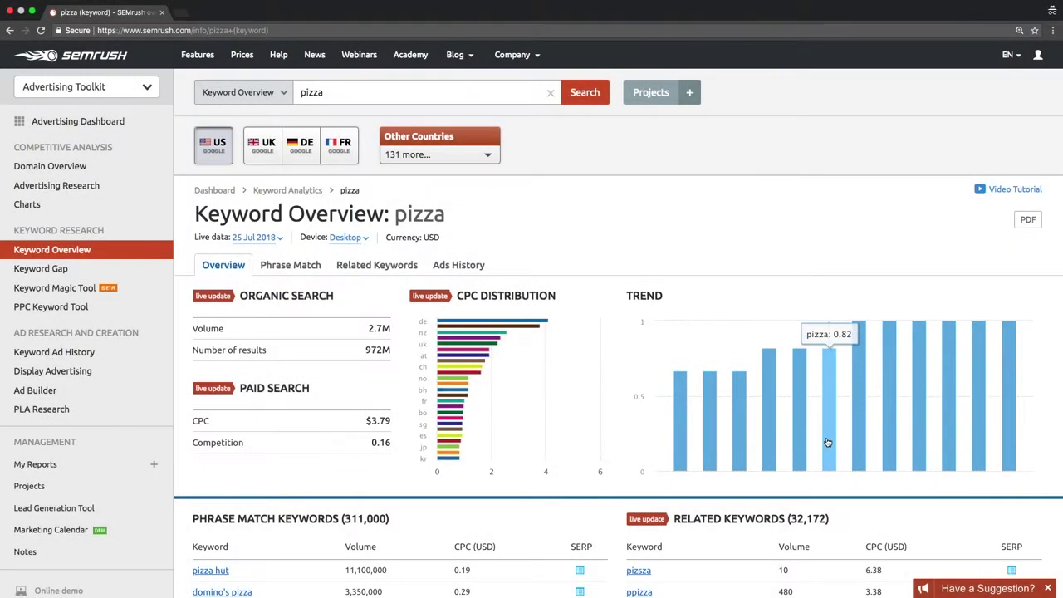
Scroll through the pizza report's Organic Search Results, Ads Copies and Ads History sections.
{"action": "scroll", "coordinate": [584, 405], "scroll_direction": "down", "scroll_amount": 3}
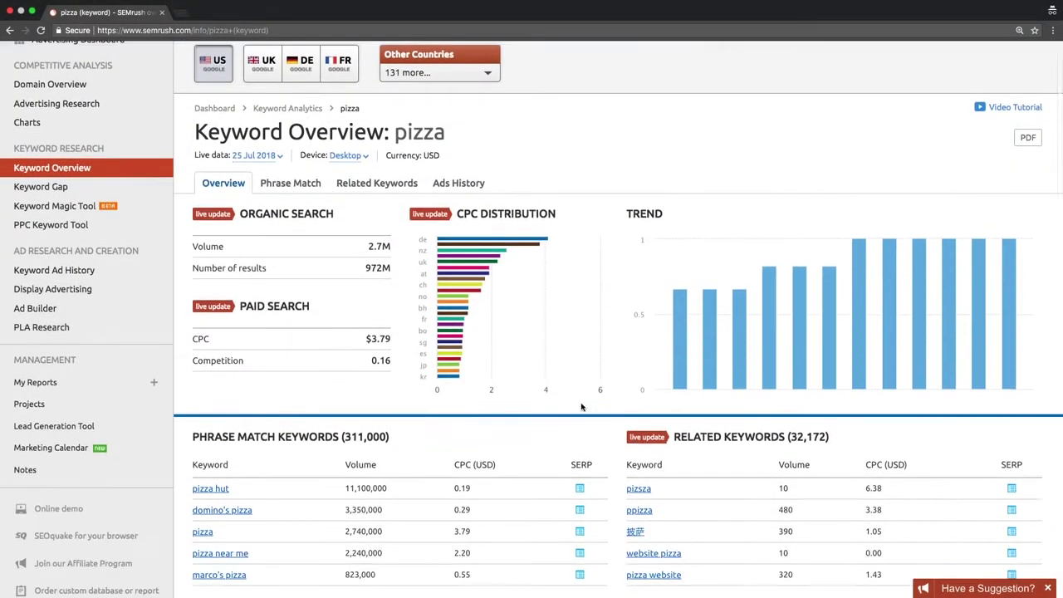
{"action": "scroll", "coordinate": [582, 407], "scroll_direction": "down", "scroll_amount": 6}
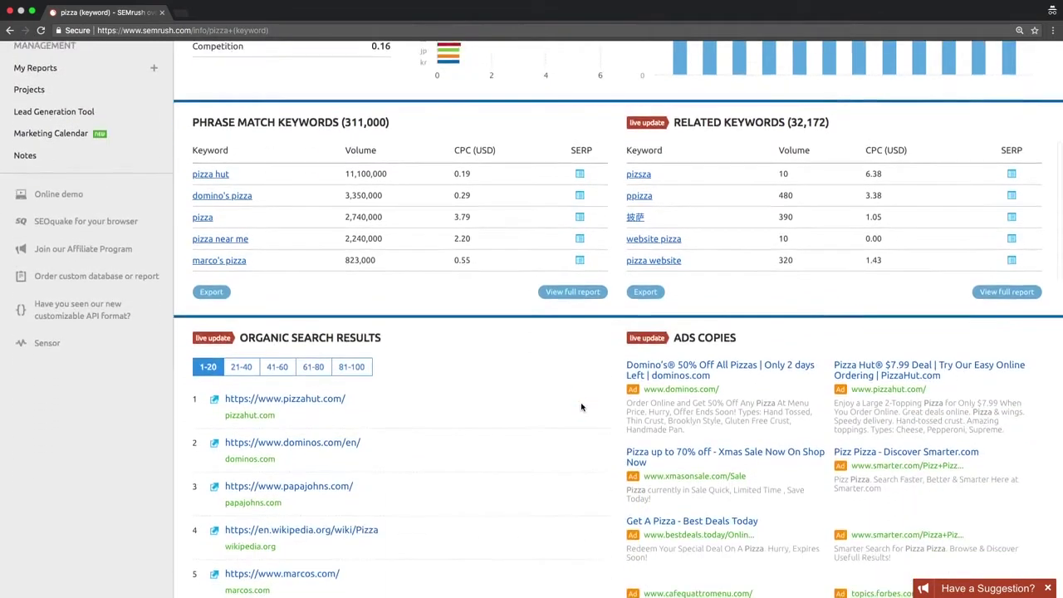
{"action": "scroll", "coordinate": [582, 407], "scroll_direction": "down", "scroll_amount": 1}
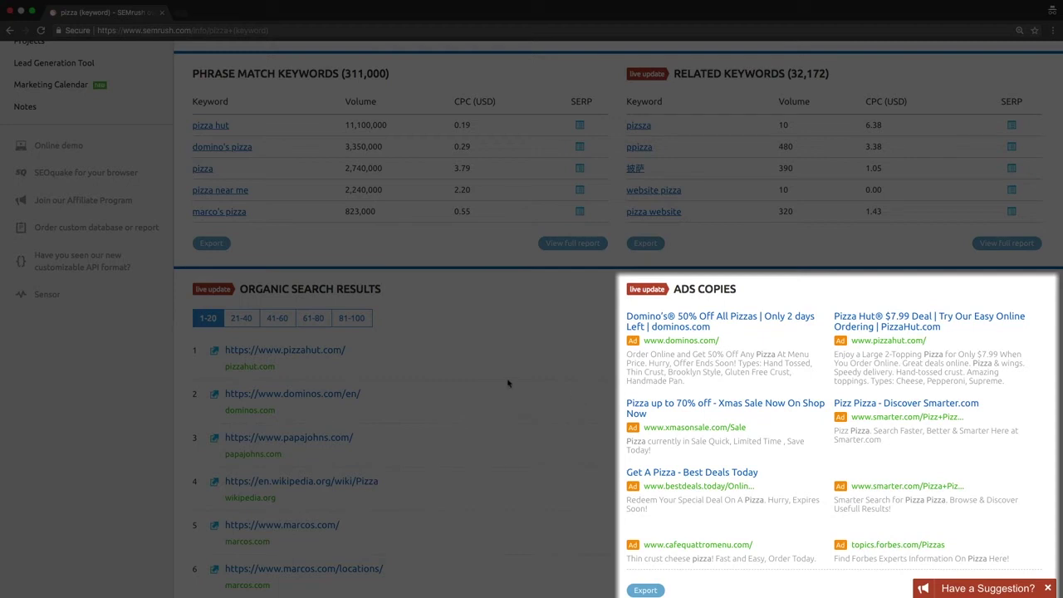
{"action": "scroll", "coordinate": [508, 383], "scroll_direction": "down", "scroll_amount": 5}
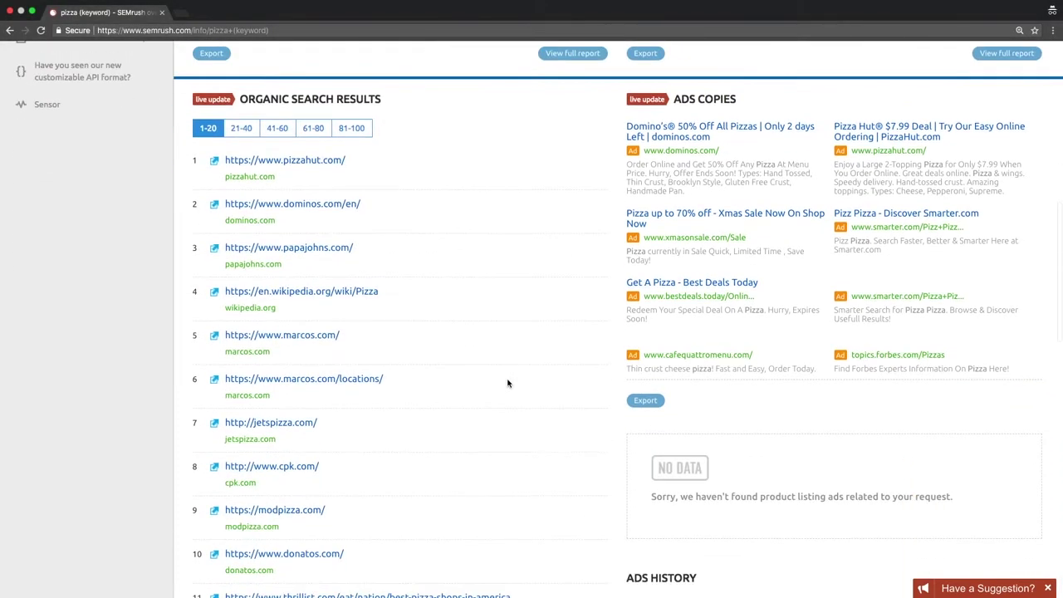
{"action": "scroll", "coordinate": [508, 383], "scroll_direction": "down", "scroll_amount": 1}
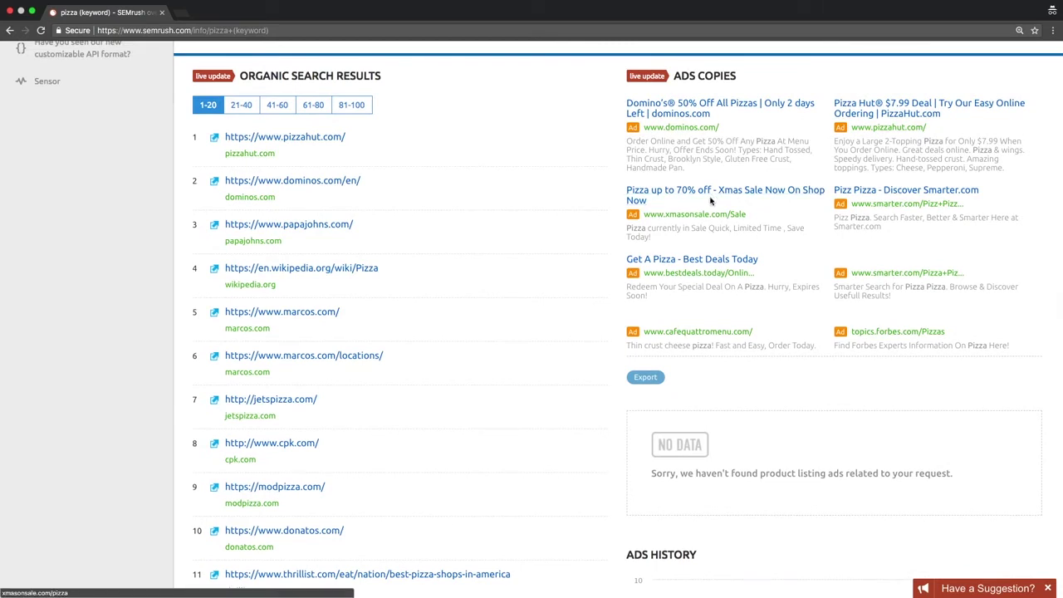
{"action": "scroll", "coordinate": [703, 216], "scroll_direction": "down", "scroll_amount": 1}
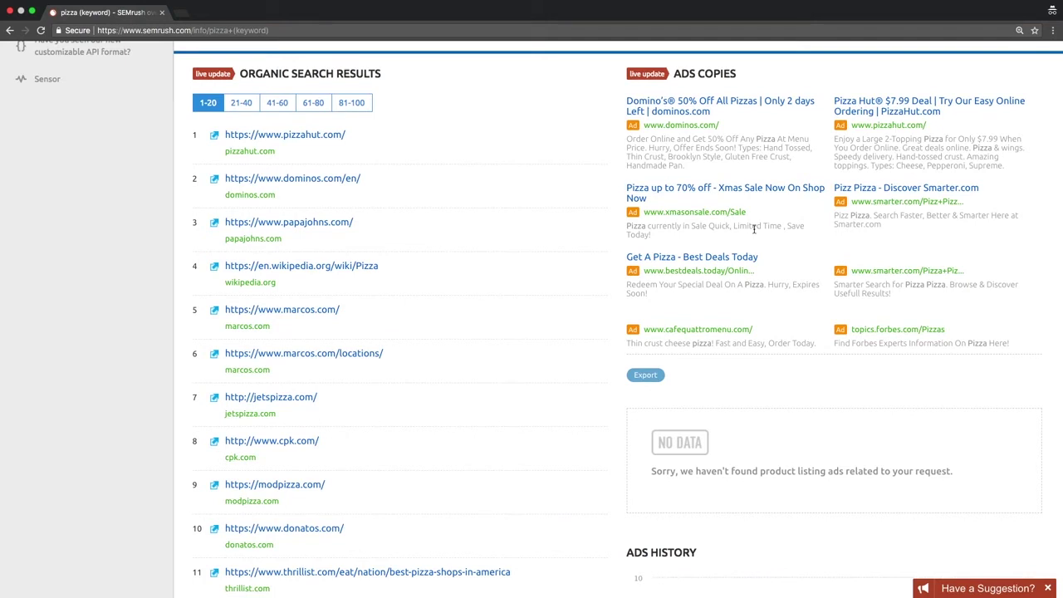
{"action": "scroll", "coordinate": [759, 241], "scroll_direction": "down", "scroll_amount": 1}
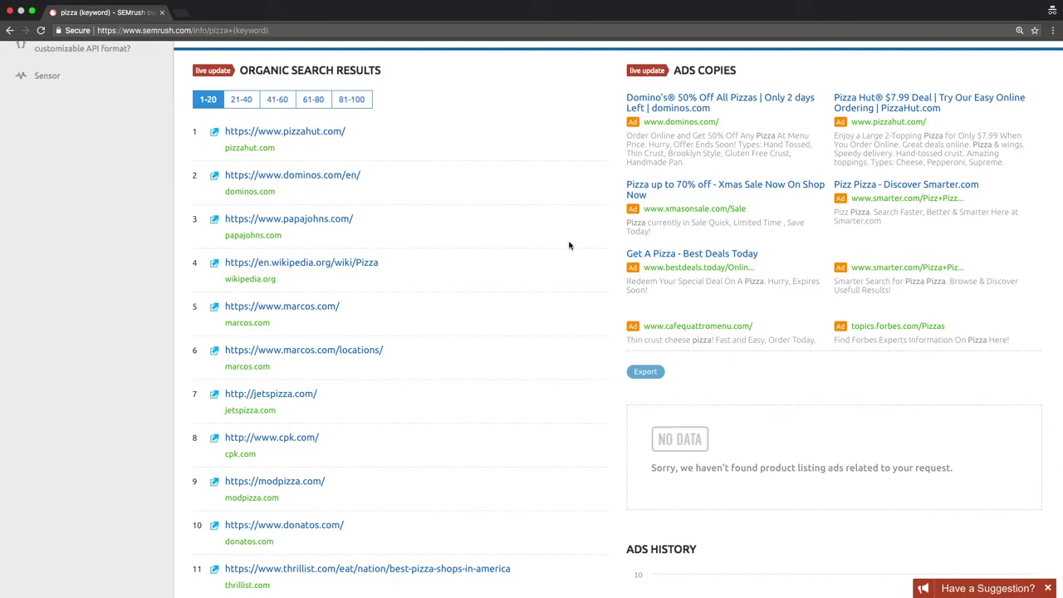
{"action": "scroll", "coordinate": [569, 245], "scroll_direction": "down", "scroll_amount": 3}
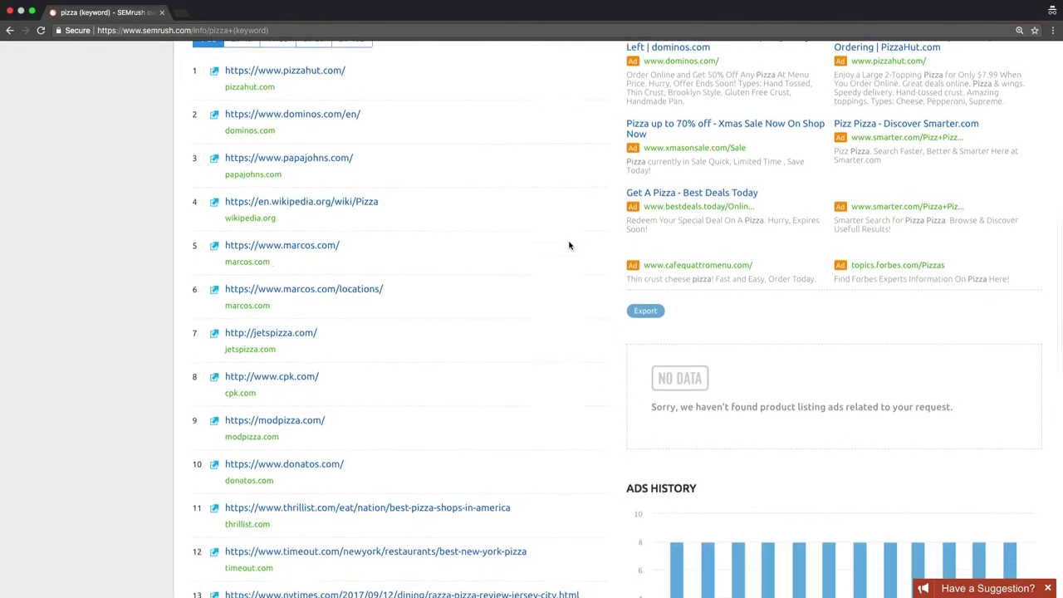
{"action": "scroll", "coordinate": [569, 245], "scroll_direction": "down", "scroll_amount": 2}
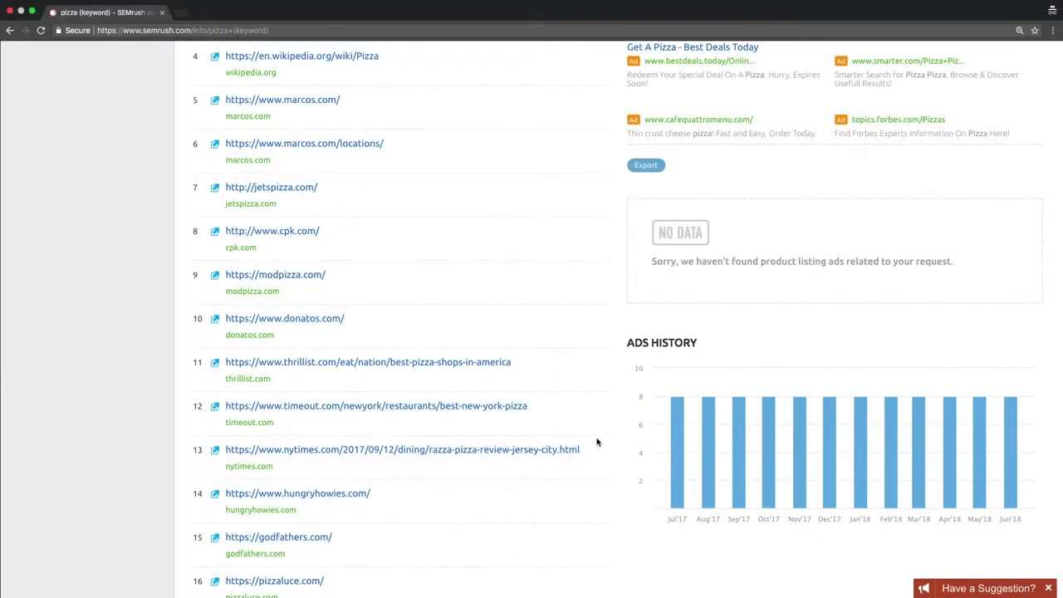
{"action": "scroll", "coordinate": [601, 440], "scroll_direction": "up", "scroll_amount": 1}
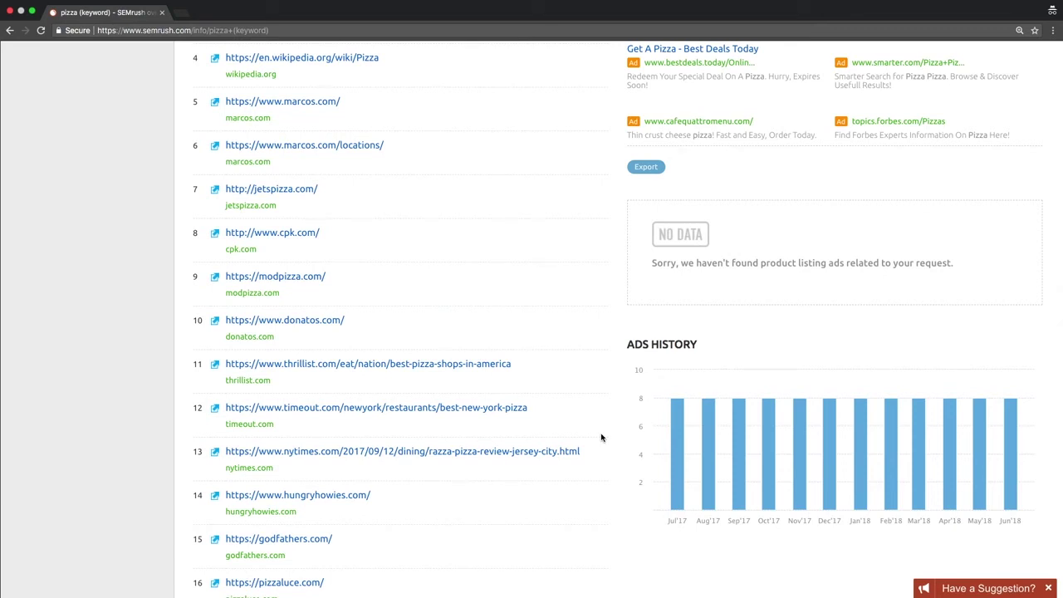
View the full Ads History for pizza, go back, and open the Phrase Match report.
{"action": "scroll", "coordinate": [705, 449], "scroll_direction": "down", "scroll_amount": 1}
{"action": "left_click", "coordinate": [707, 447]}
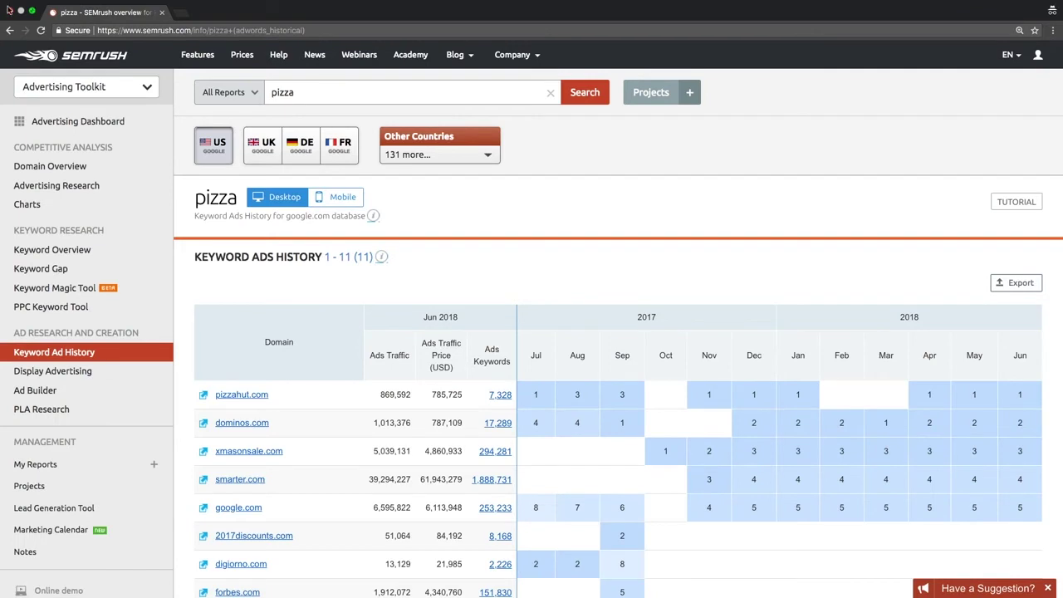
{"action": "left_click", "coordinate": [11, 31]}
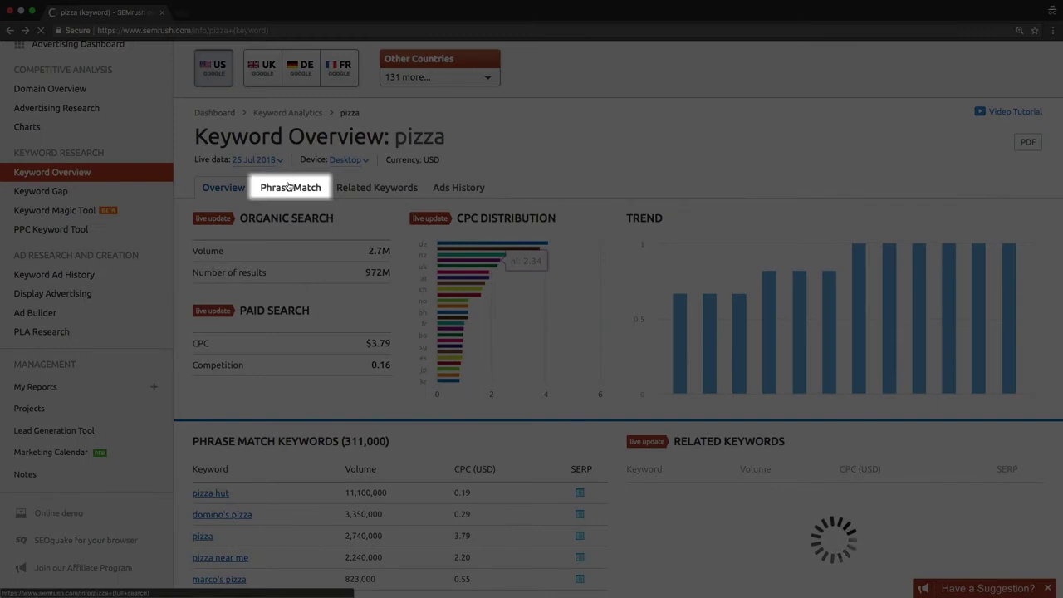
{"action": "left_click", "coordinate": [288, 186]}
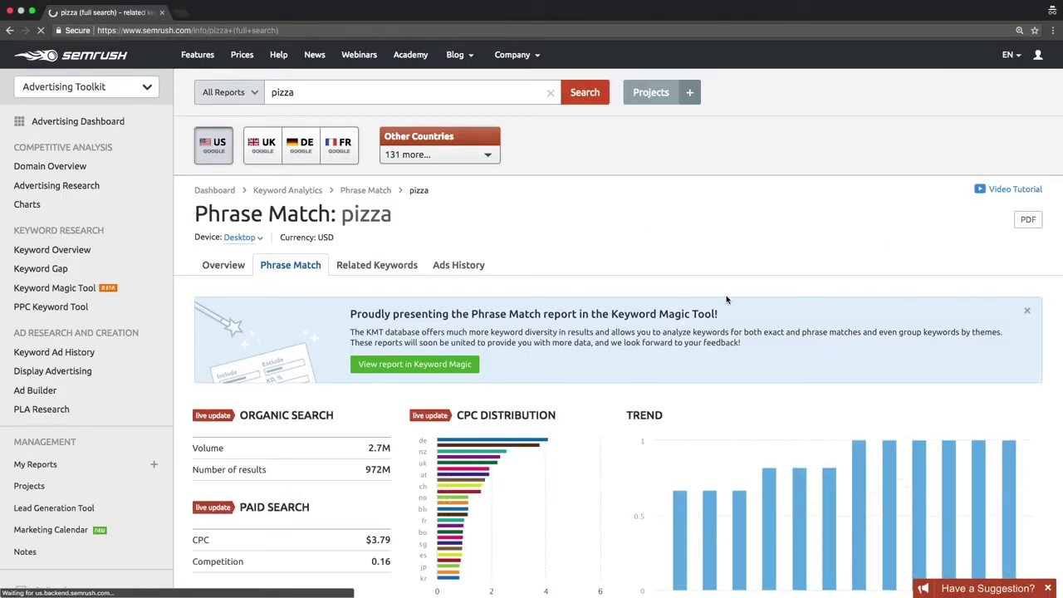
Dismiss the Keyword Magic banner and add dominos pizza and cici's pizza to the Export Manager.
{"action": "left_click", "coordinate": [1027, 311]}
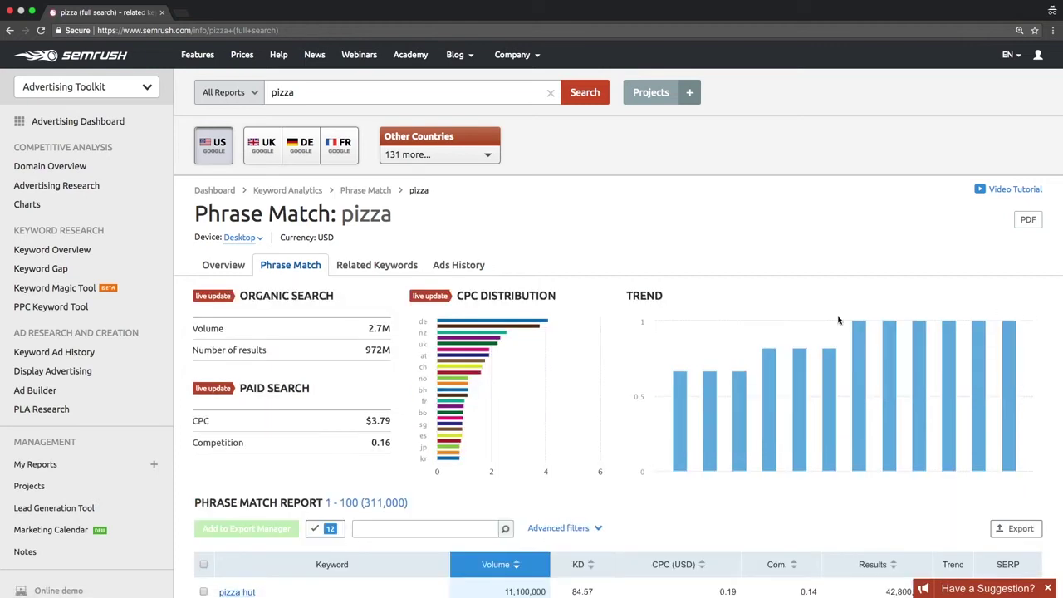
{"action": "scroll", "coordinate": [838, 320], "scroll_direction": "down", "scroll_amount": 5}
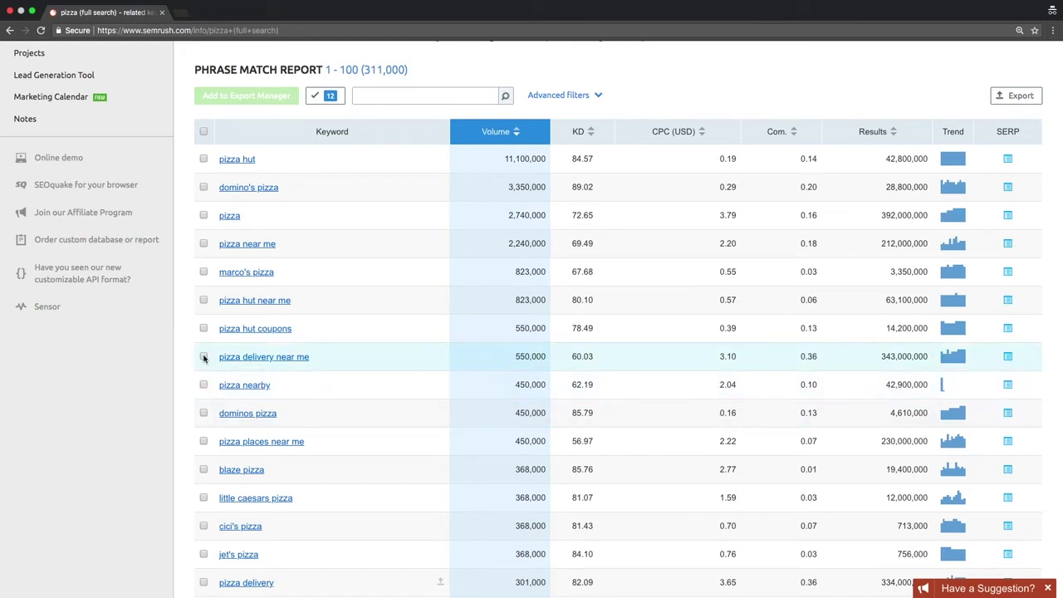
{"action": "left_click", "coordinate": [203, 414]}
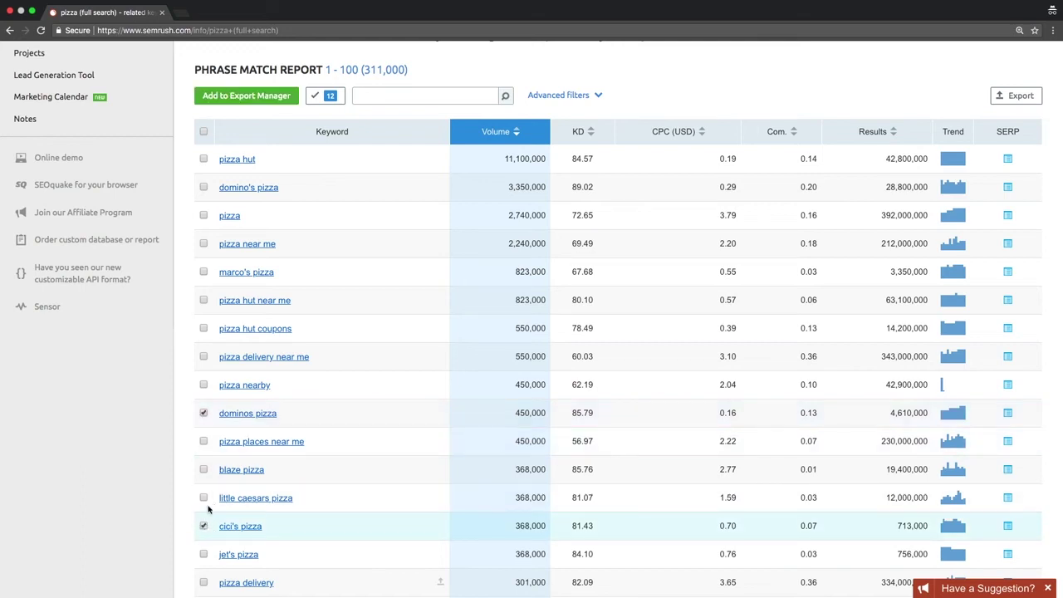
{"action": "left_click", "coordinate": [241, 98]}
{"action": "left_click", "coordinate": [203, 413]}
{"action": "left_click", "coordinate": [203, 526]}
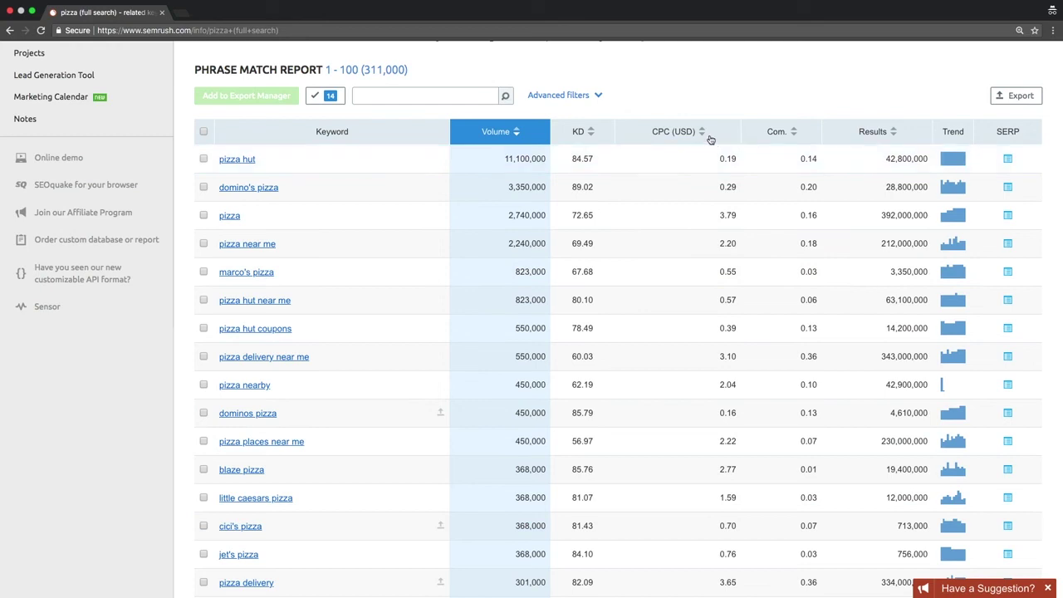
Sort the Phrase Match keywords by competition, lowest first.
{"action": "mouse_move", "coordinate": [711, 139]}
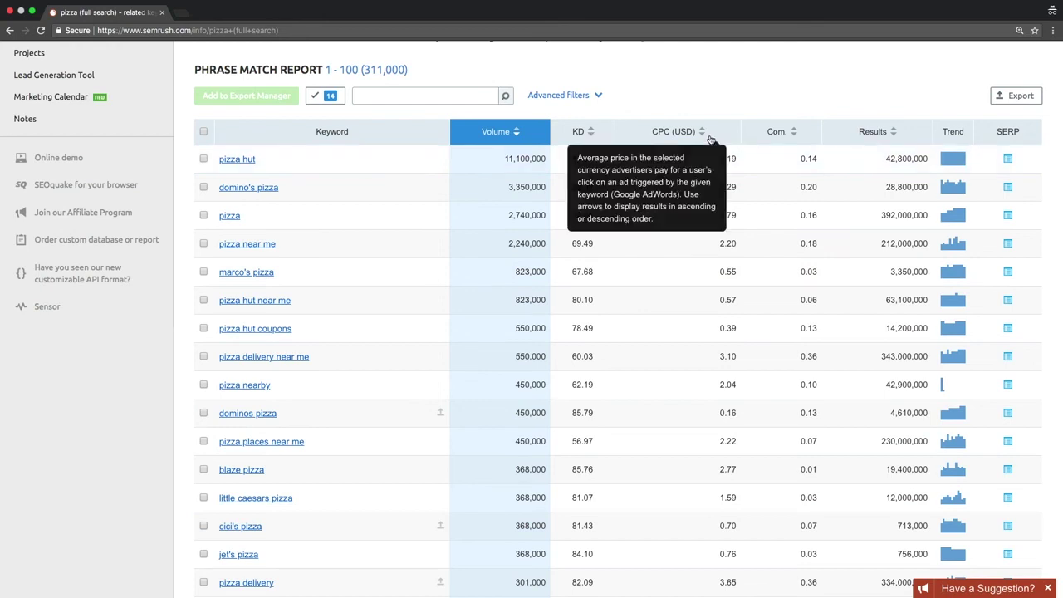
{"action": "left_click", "coordinate": [795, 132]}
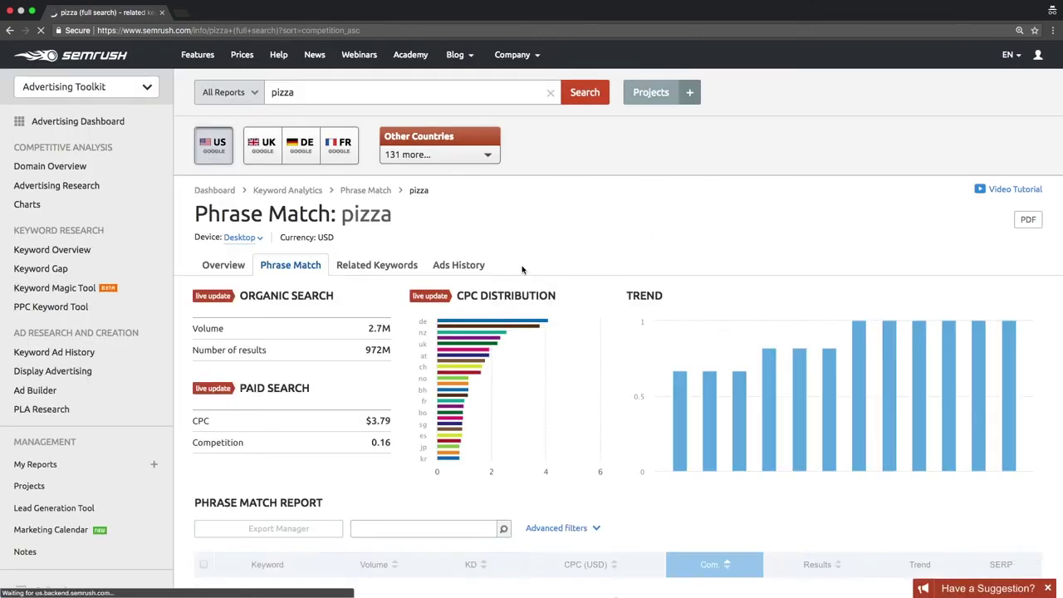
{"action": "scroll", "coordinate": [454, 392], "scroll_direction": "down", "scroll_amount": 2}
{"action": "scroll", "coordinate": [455, 392], "scroll_direction": "down", "scroll_amount": 10}
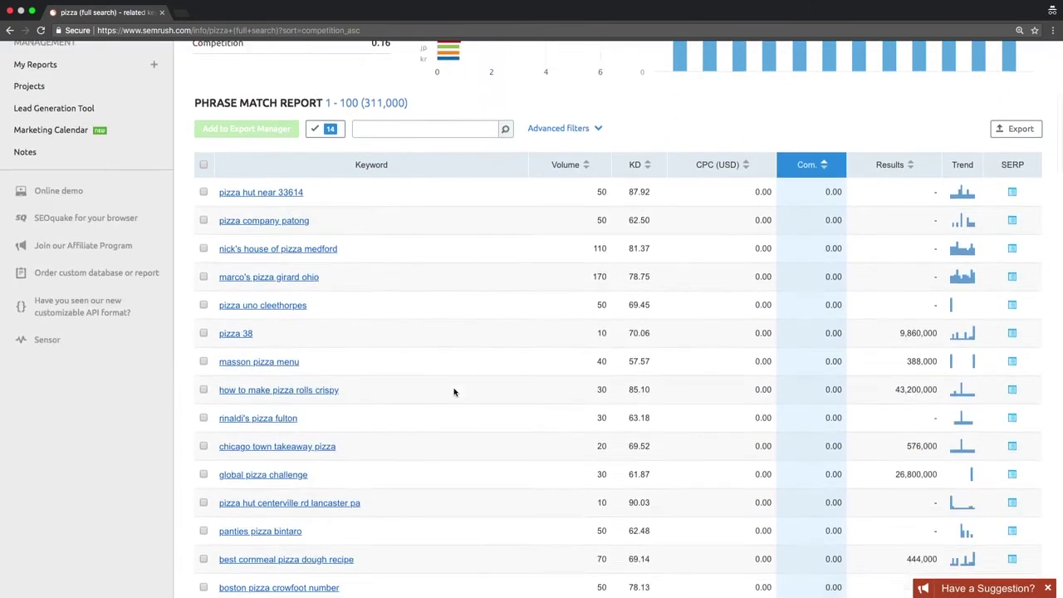
{"action": "scroll", "coordinate": [455, 392], "scroll_direction": "down", "scroll_amount": 3}
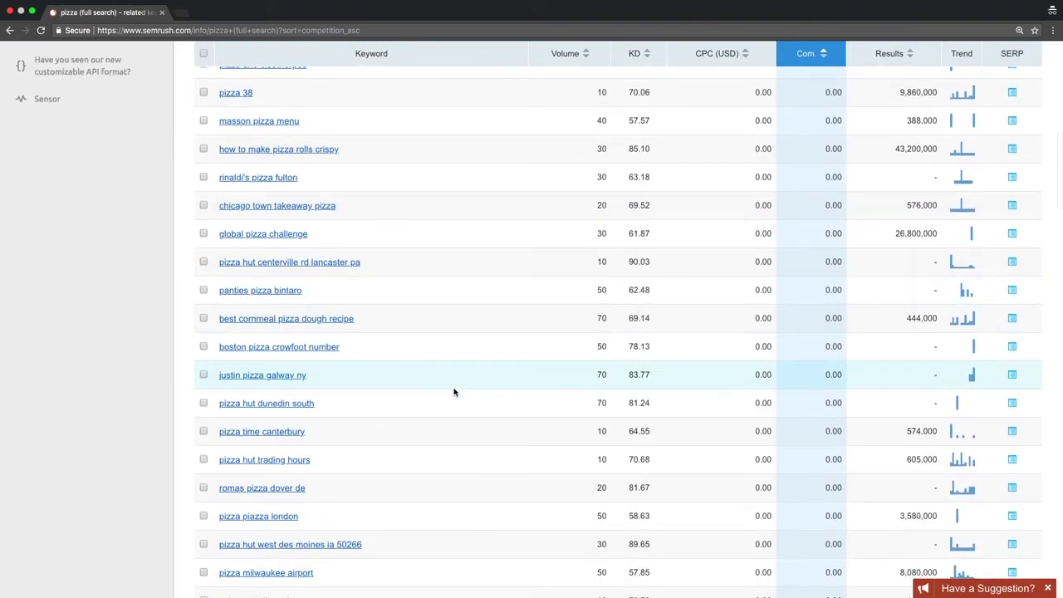
{"action": "scroll", "coordinate": [455, 392], "scroll_direction": "up", "scroll_amount": 7}
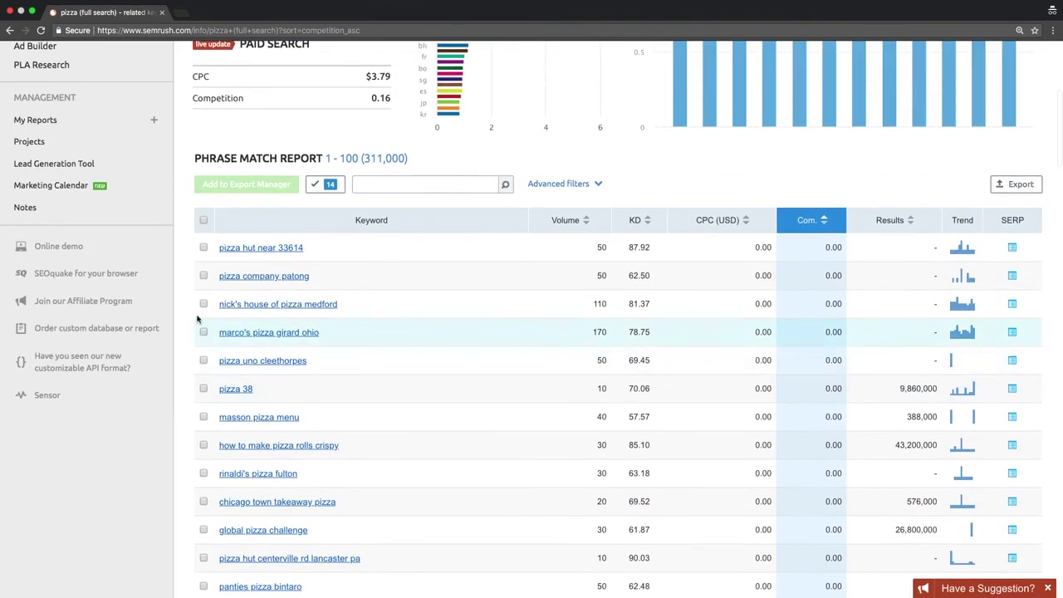
Add nick's house of pizza medford to the Export Manager.
{"action": "left_click", "coordinate": [204, 305]}
{"action": "left_click", "coordinate": [269, 188]}
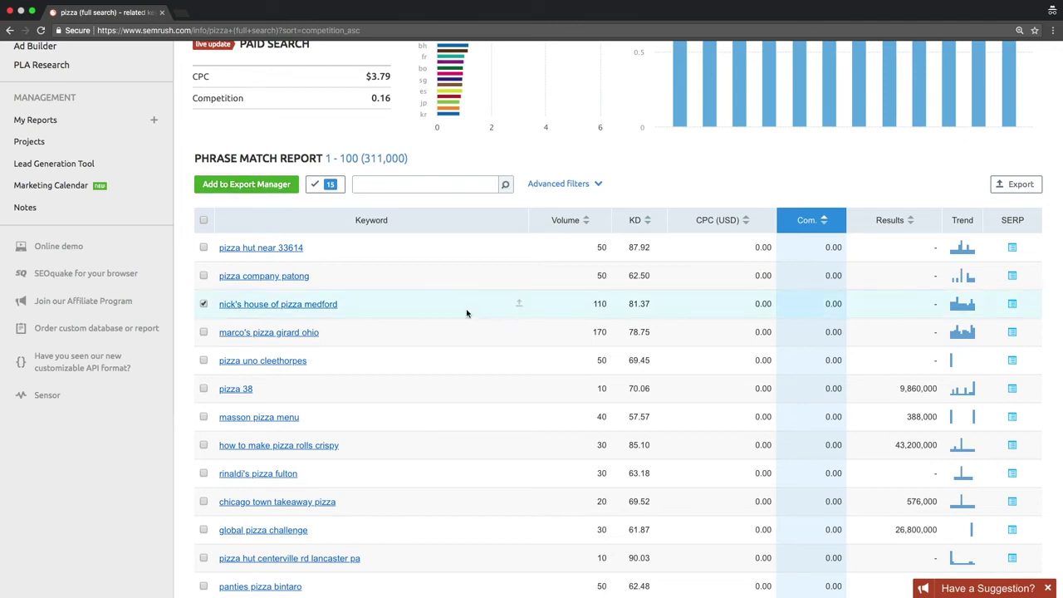
{"action": "scroll", "coordinate": [467, 313], "scroll_direction": "up", "scroll_amount": 3}
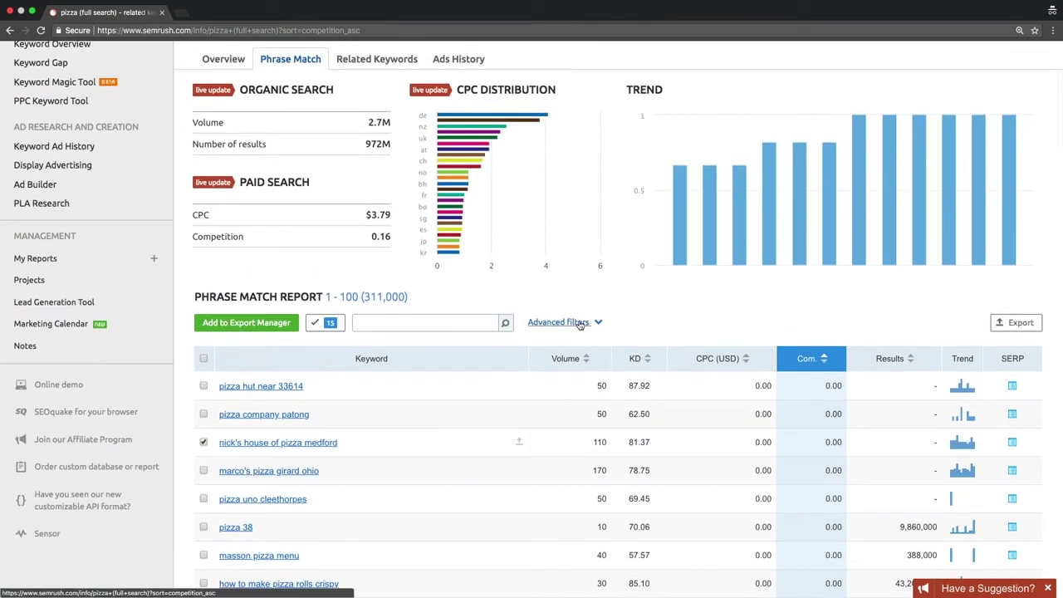
Check the Advanced filters' match types without changing them, then open Related Keywords.
{"action": "left_click", "coordinate": [583, 325]}
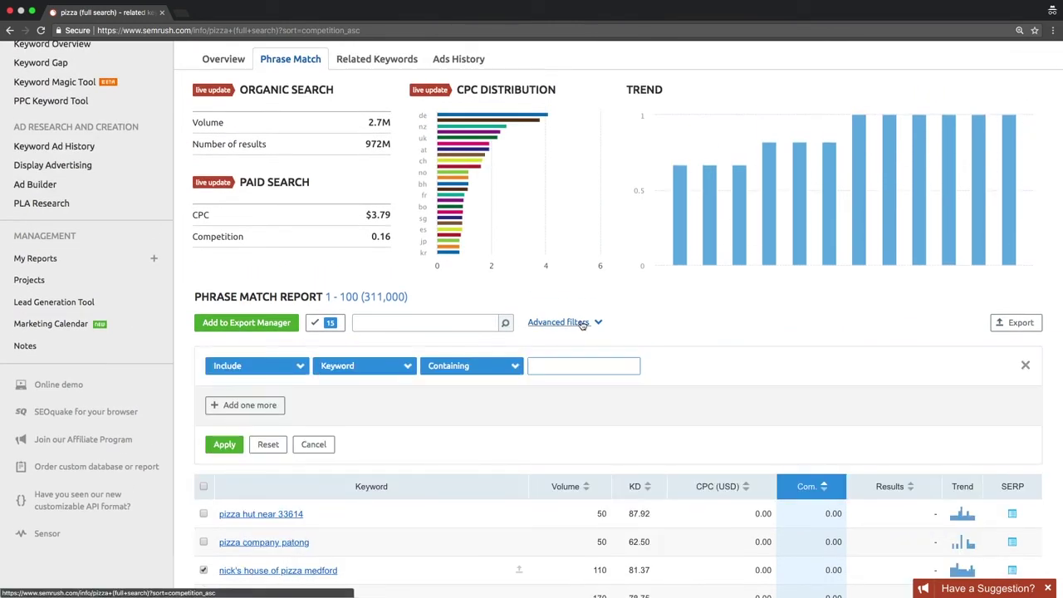
{"action": "left_click", "coordinate": [491, 373]}
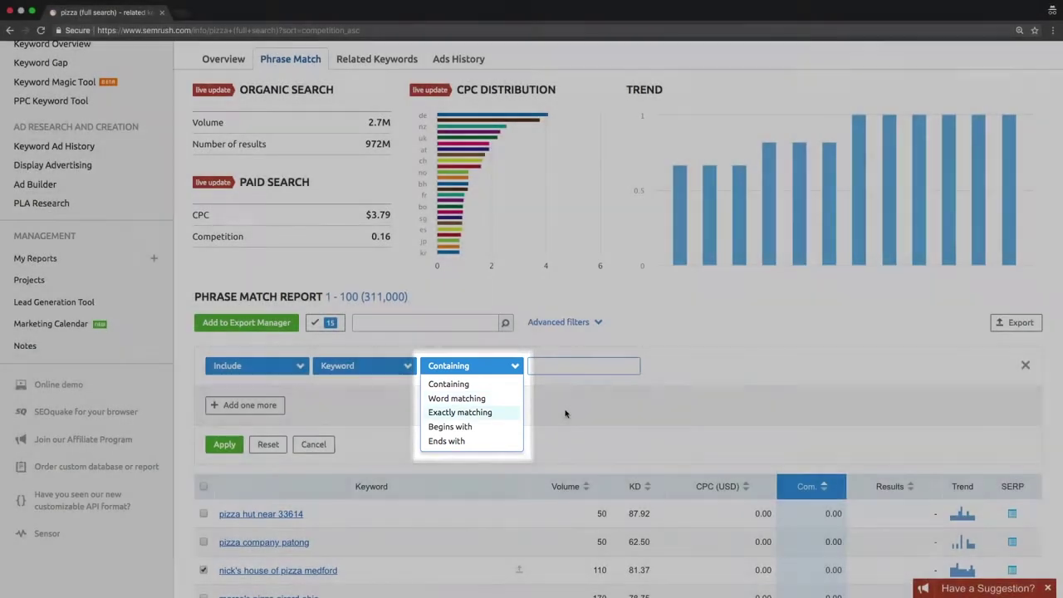
{"action": "left_click", "coordinate": [565, 414]}
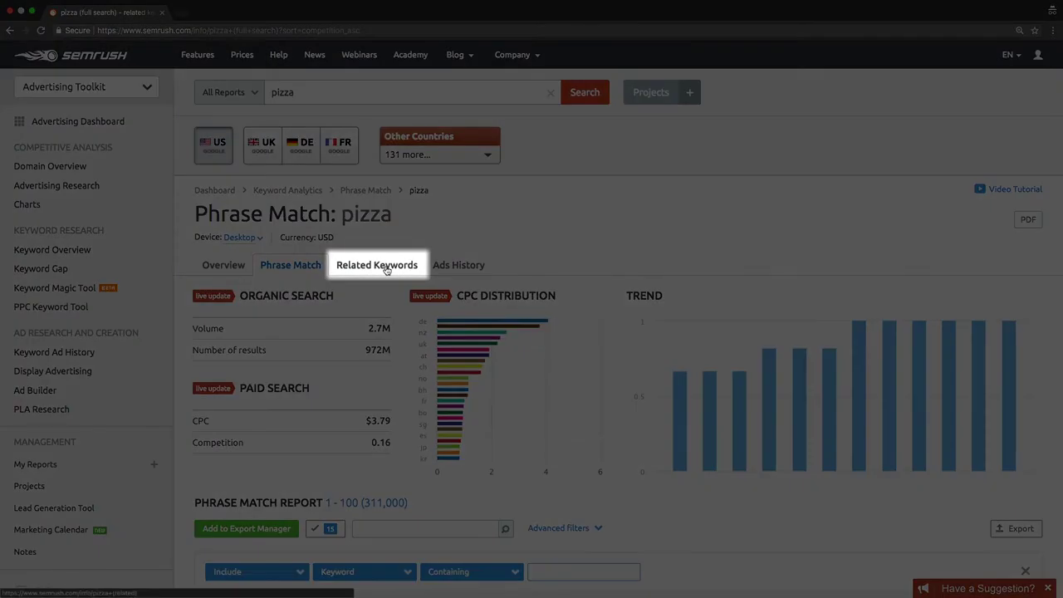
{"action": "left_click", "coordinate": [387, 268]}
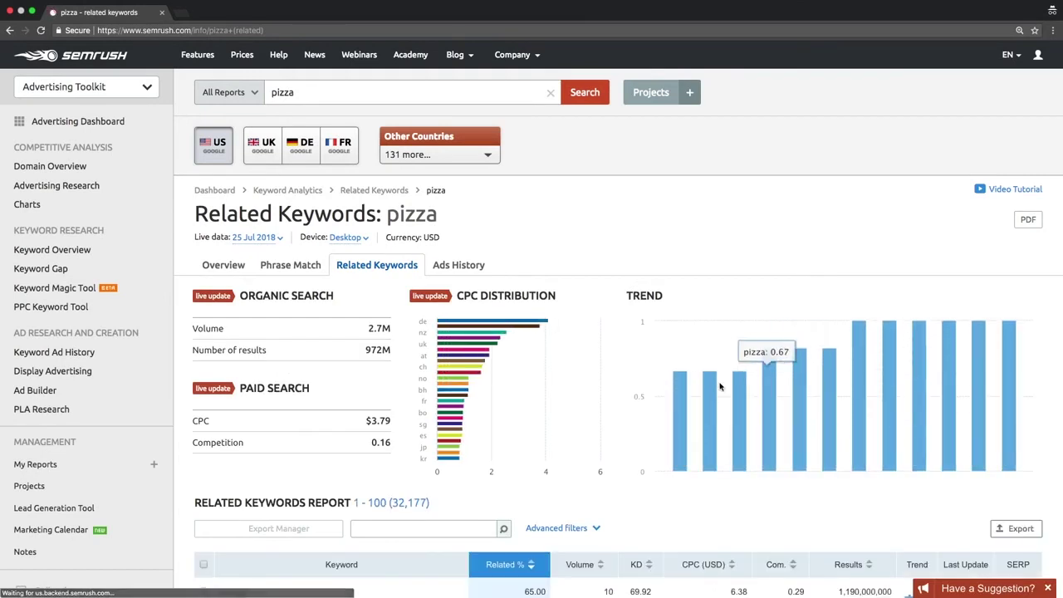
Sort the Related Keywords table for pizza by the Volume column.
{"action": "scroll", "coordinate": [747, 391], "scroll_direction": "down", "scroll_amount": 5}
{"action": "scroll", "coordinate": [720, 386], "scroll_direction": "down", "scroll_amount": 2}
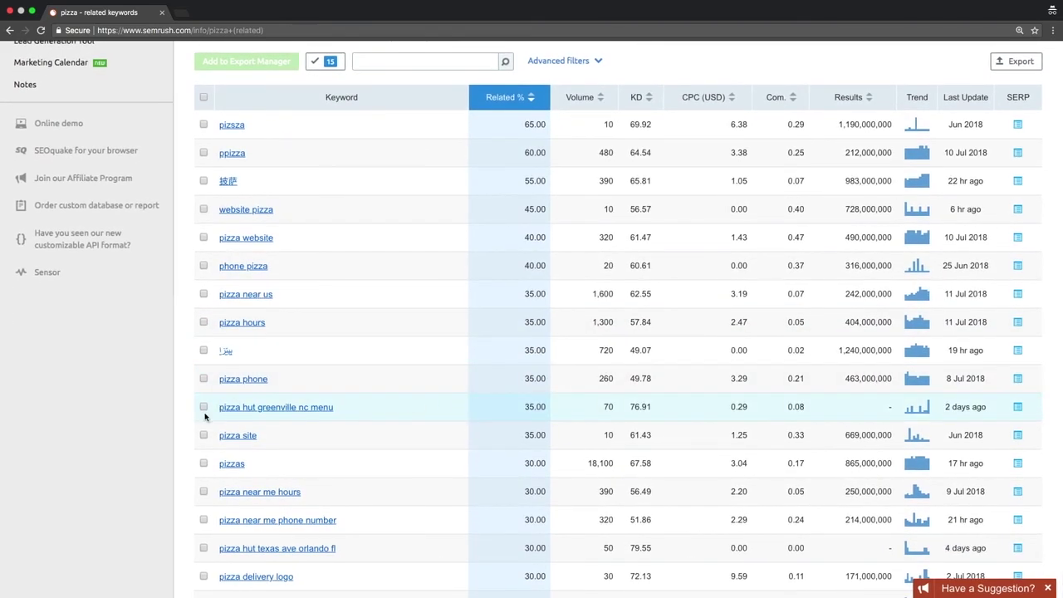
{"action": "scroll", "coordinate": [204, 407], "scroll_direction": "down", "scroll_amount": 1}
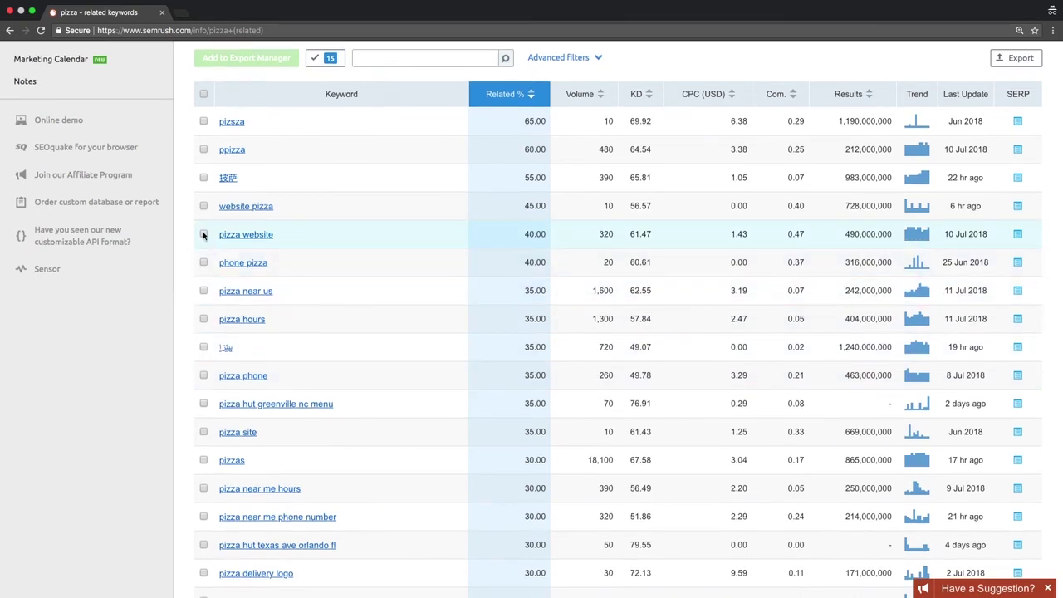
{"action": "scroll", "coordinate": [203, 236], "scroll_direction": "down", "scroll_amount": 1}
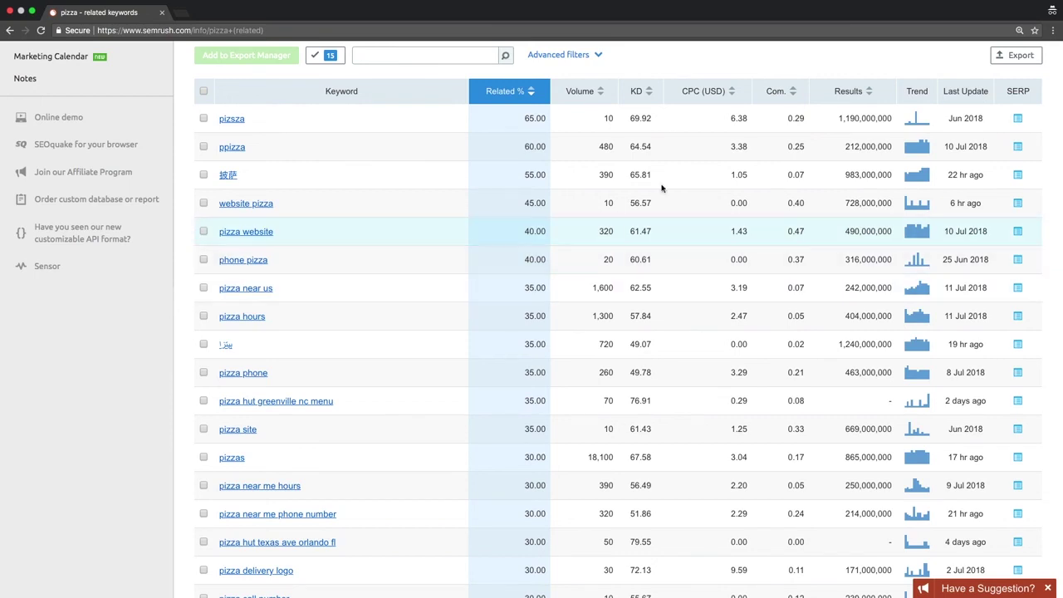
{"action": "scroll", "coordinate": [605, 100], "scroll_direction": "down", "scroll_amount": 1}
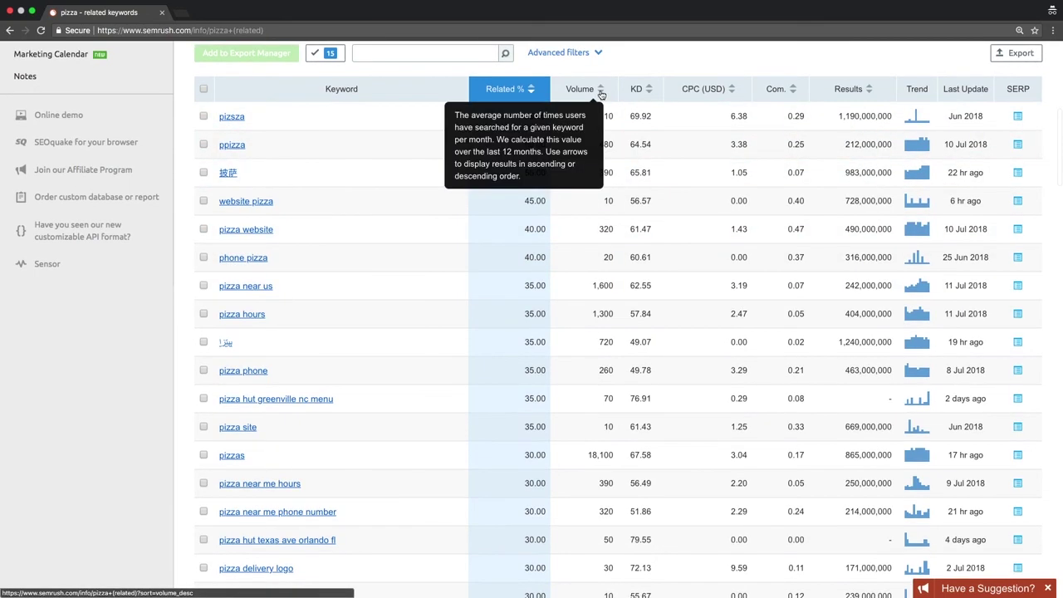
{"action": "left_click", "coordinate": [601, 91]}
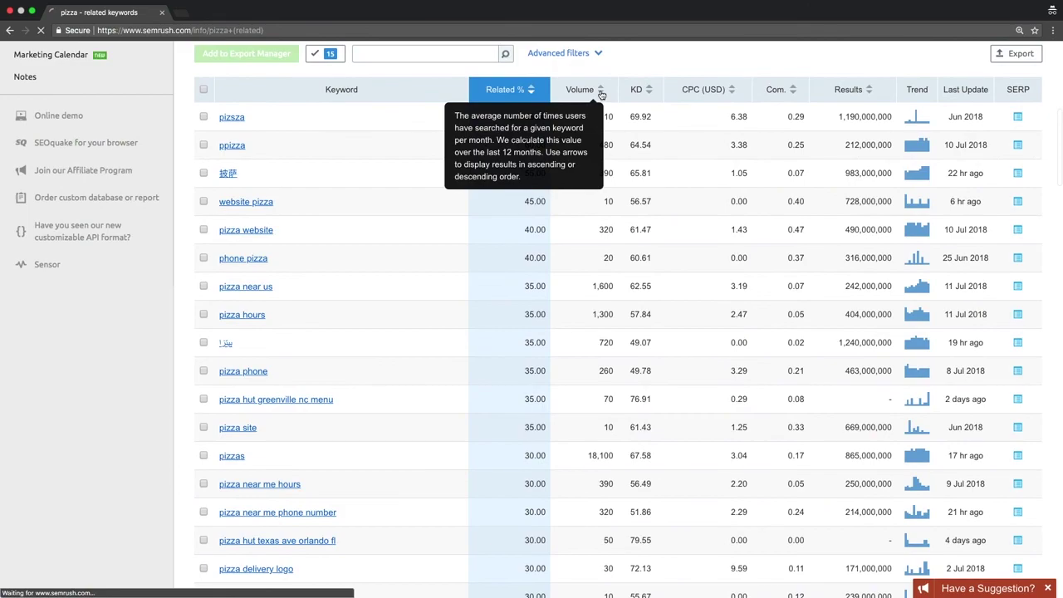